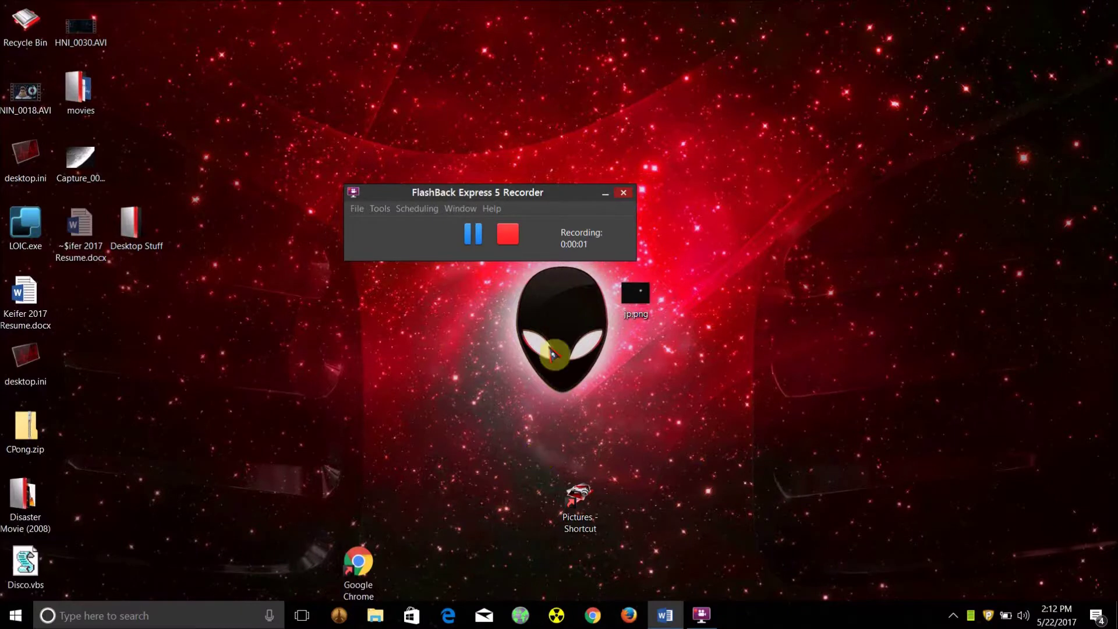
# Step: Minimize the FlashBack Express 5 Recorder window to clear the desktop
pyautogui.click(605, 193)
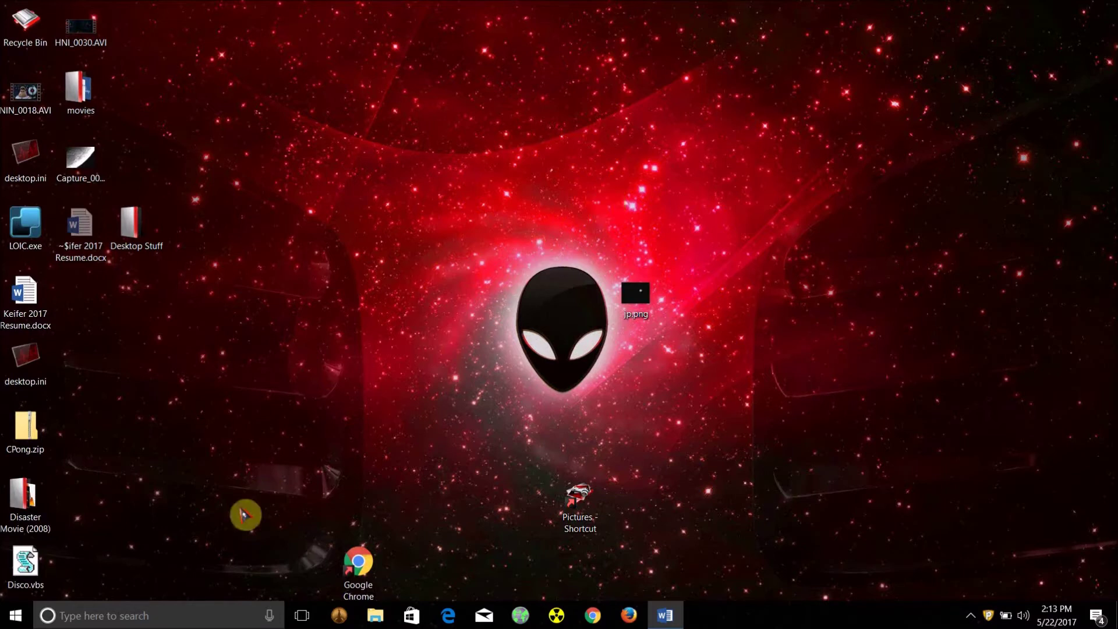
# Step: Search Windows for 'rest' and open 'Create a restore point'
pyautogui.click(157, 614)
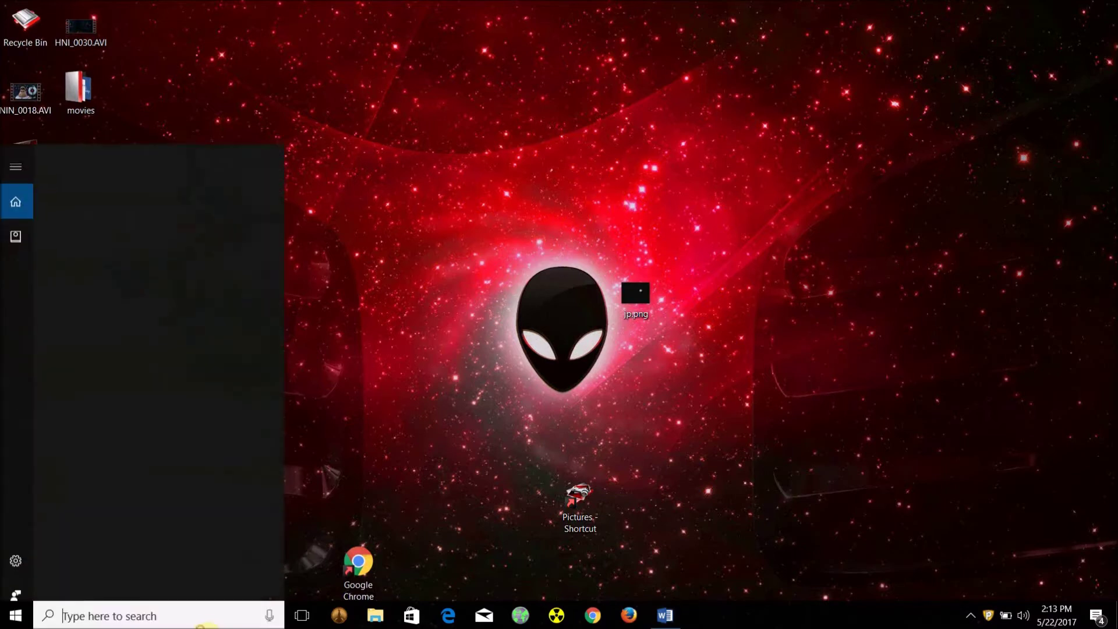
pyautogui.write('rest')
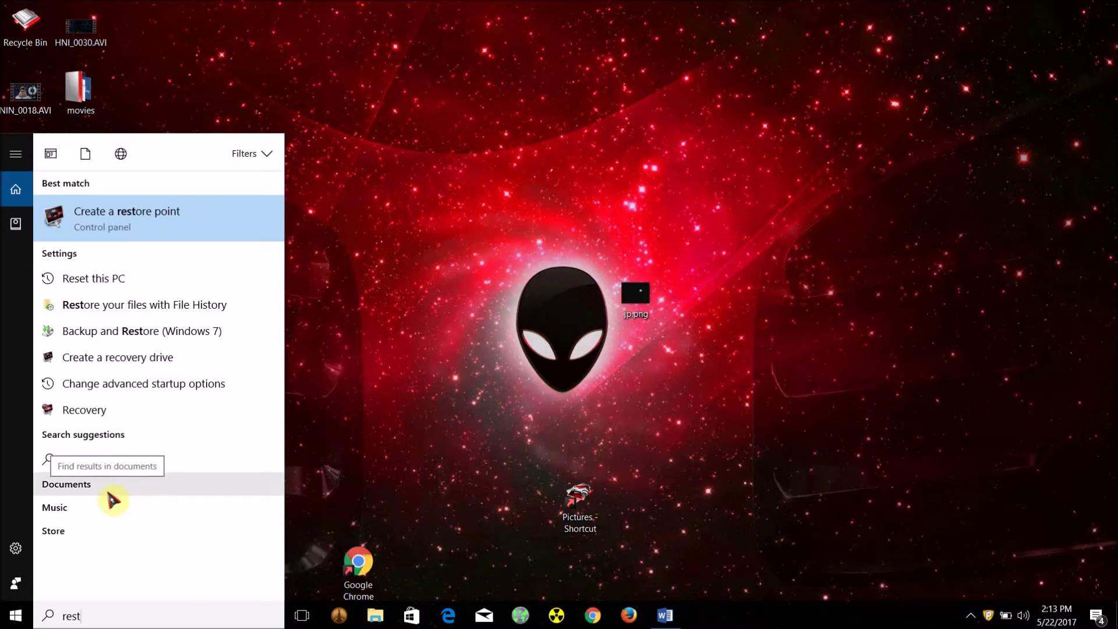
pyautogui.click(157, 214)
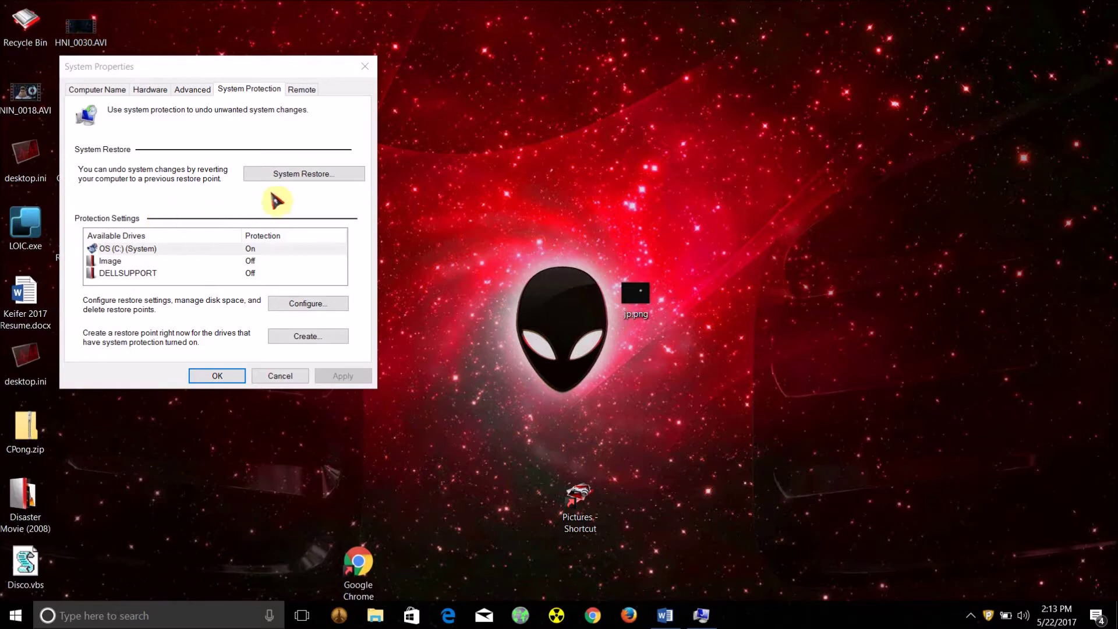
# Step: Launch the System Restore wizard and opt to choose a different restore point
pyautogui.click(300, 174)
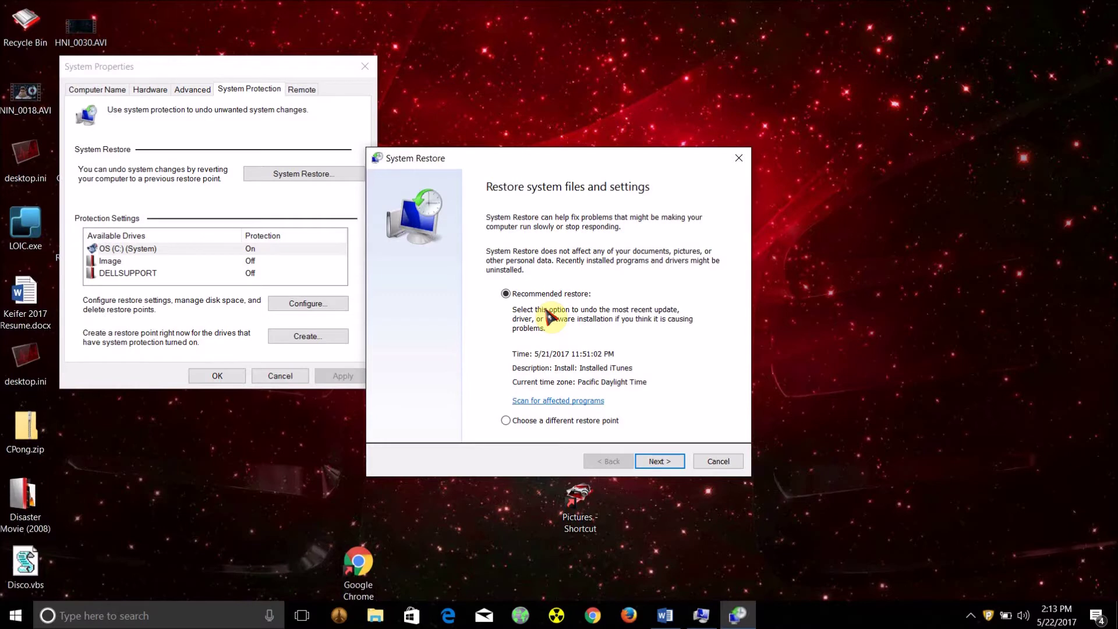
pyautogui.click(559, 423)
# Step: Show all restore points and select the 5/21/2017 Installed iTunes point for confirmation
pyautogui.click(659, 461)
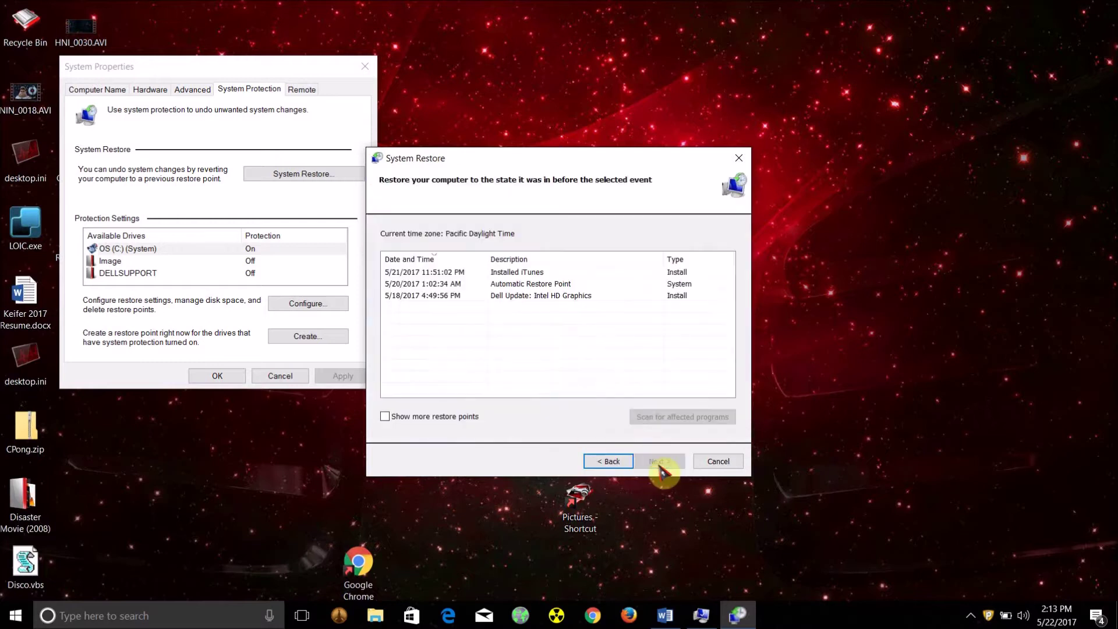
pyautogui.click(615, 296)
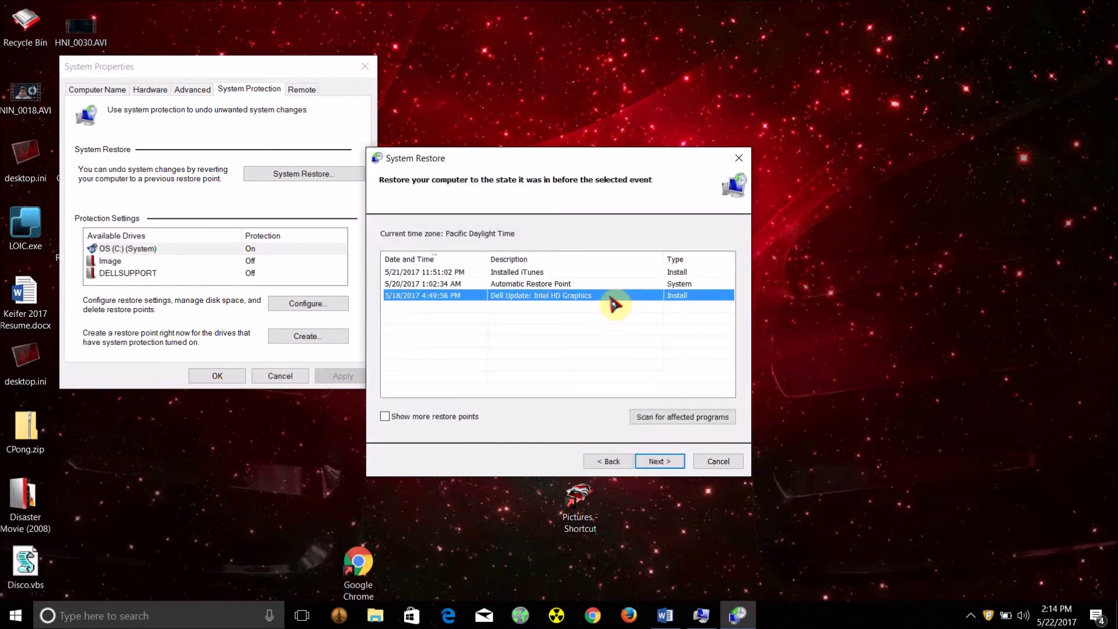
pyautogui.click(384, 416)
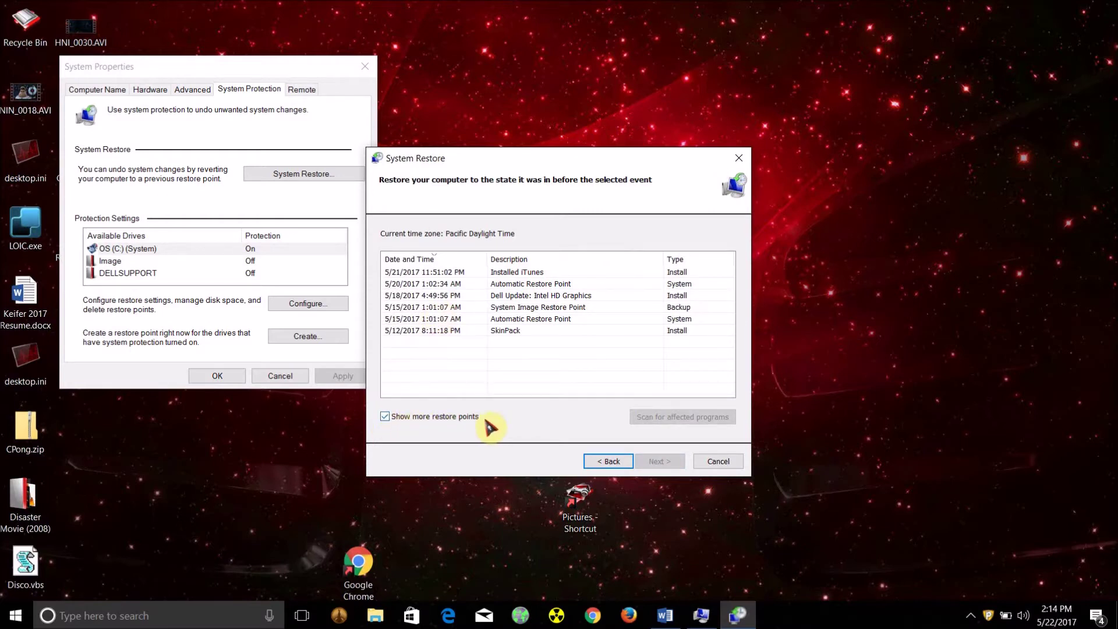
pyautogui.click(715, 308)
pyautogui.click(568, 272)
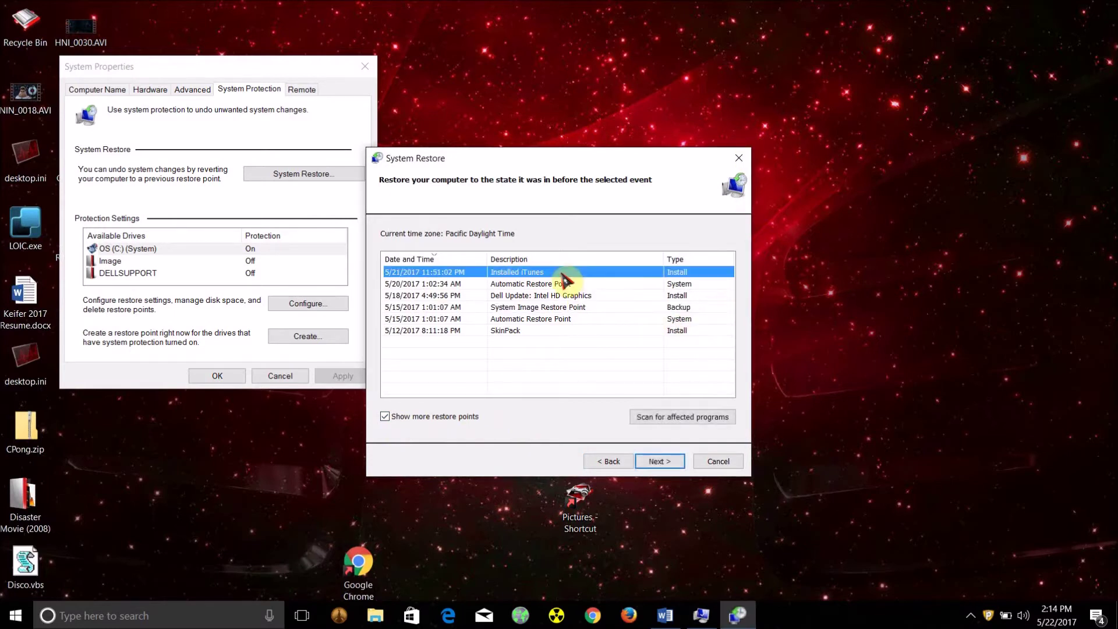
pyautogui.click(661, 461)
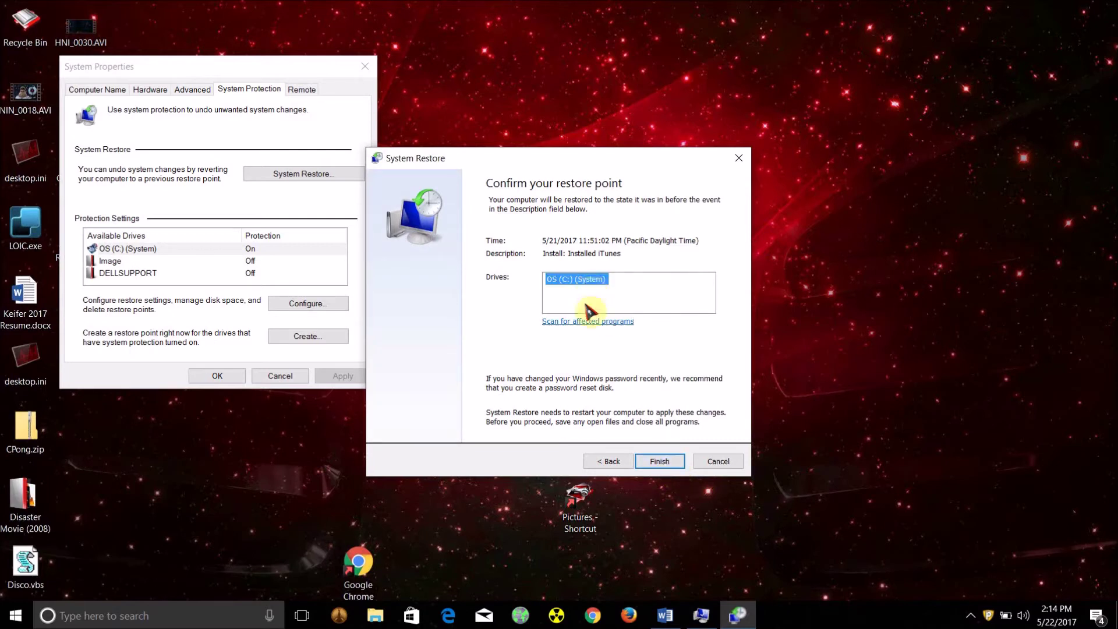
pyautogui.click(600, 324)
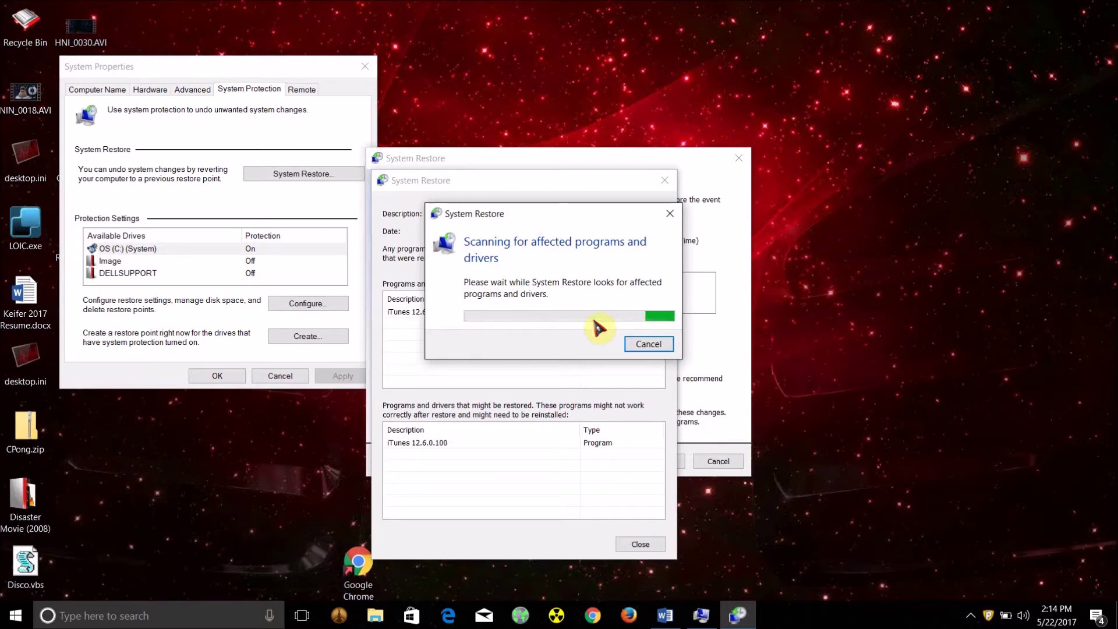
pyautogui.click(668, 217)
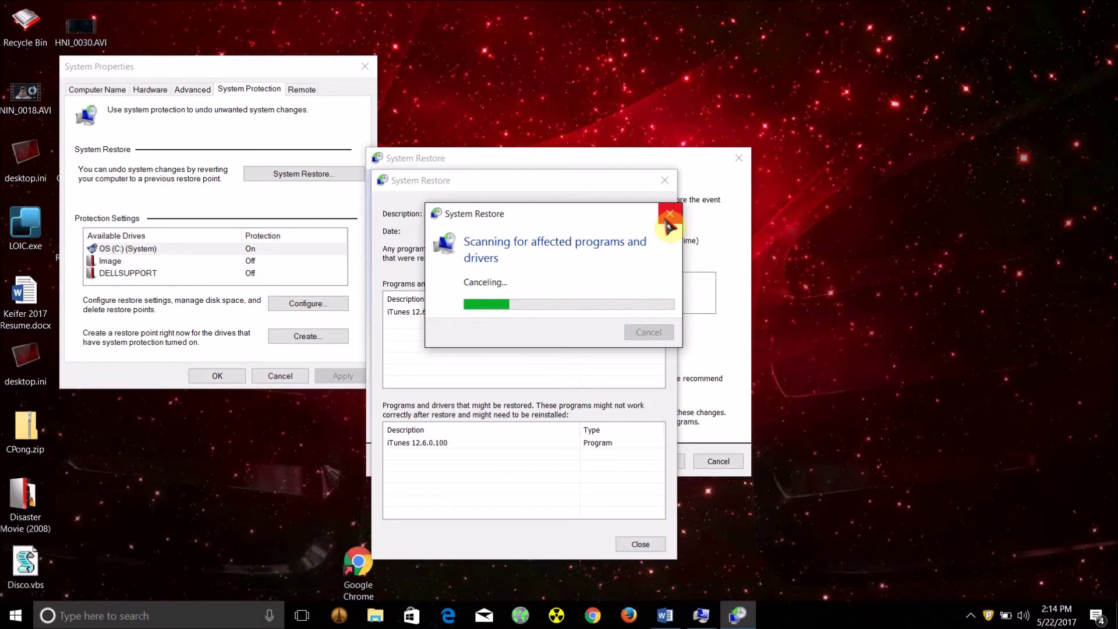
pyautogui.click(666, 182)
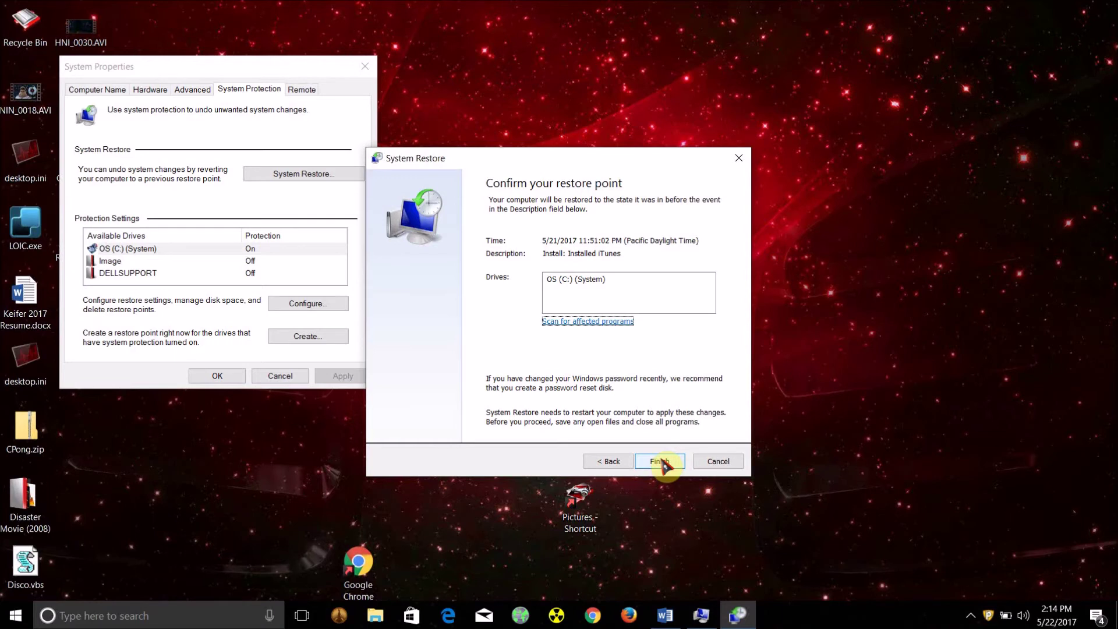
pyautogui.click(610, 461)
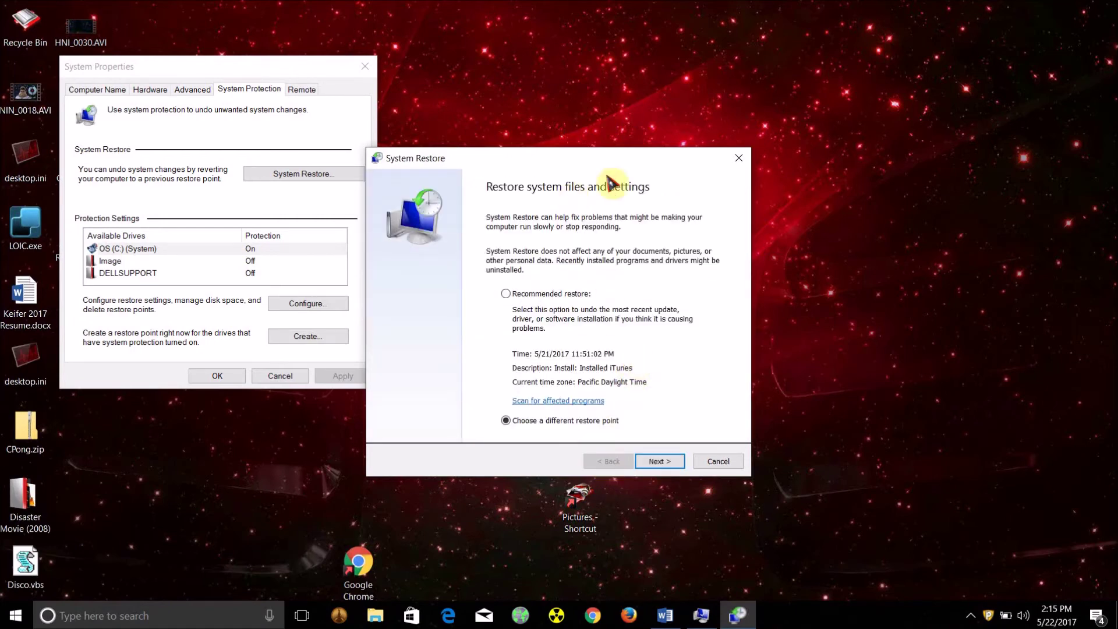
# Step: Close the System Restore wizard and drag System Properties to the screen centre
pyautogui.click(739, 158)
pyautogui.moveTo(271, 81); pyautogui.dragTo(505, 146)
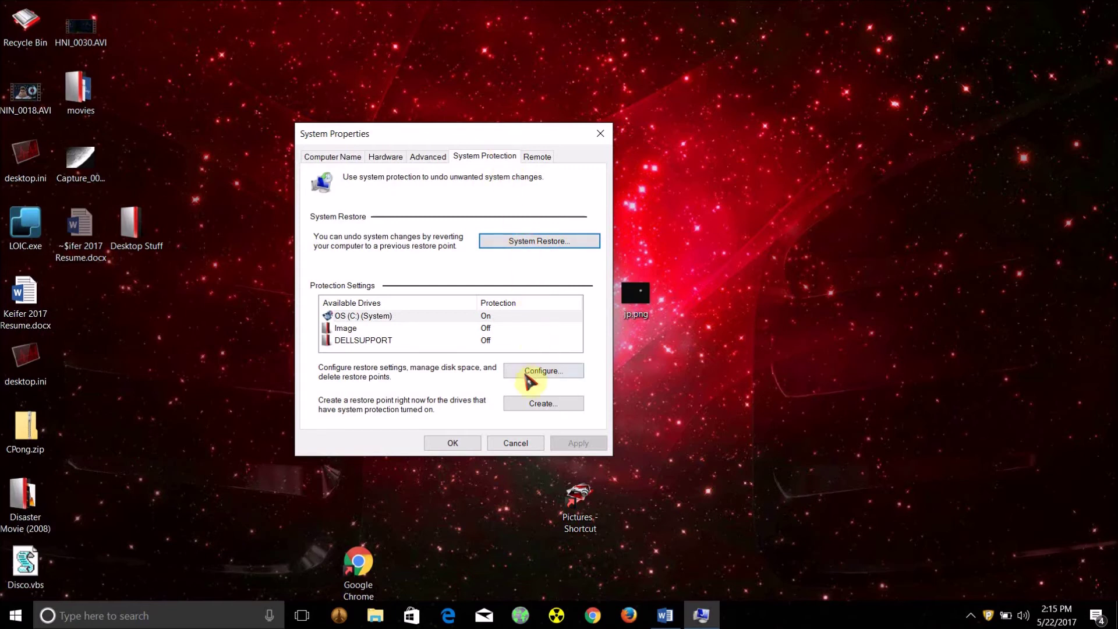
# Step: Create a restore point described as 'tutorial' and dismiss the success message
pyautogui.click(542, 403)
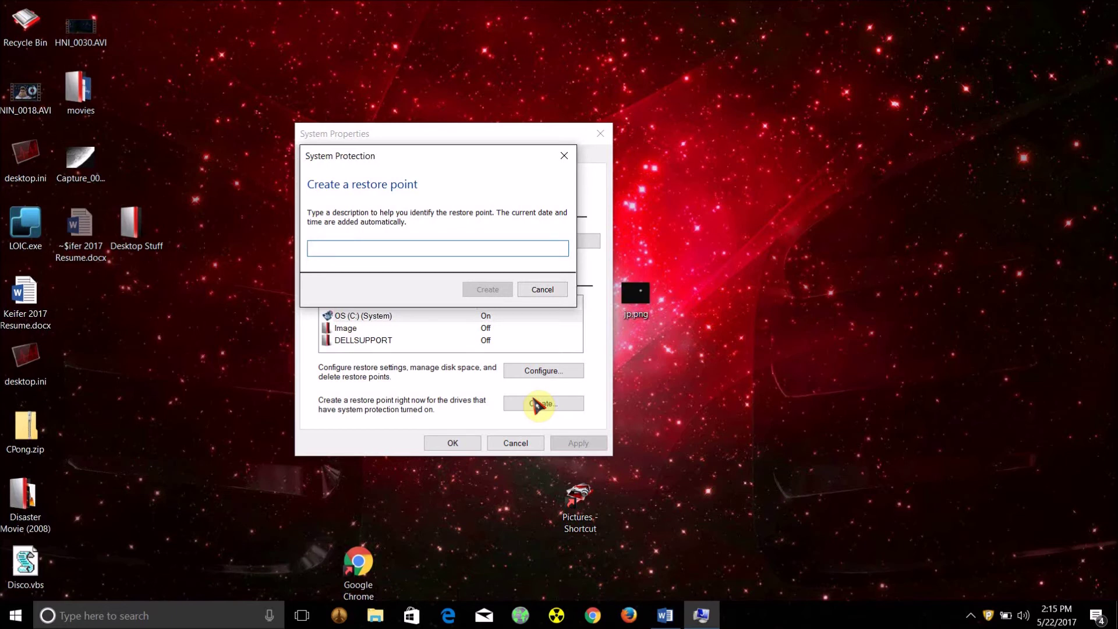
pyautogui.write('tutorial')
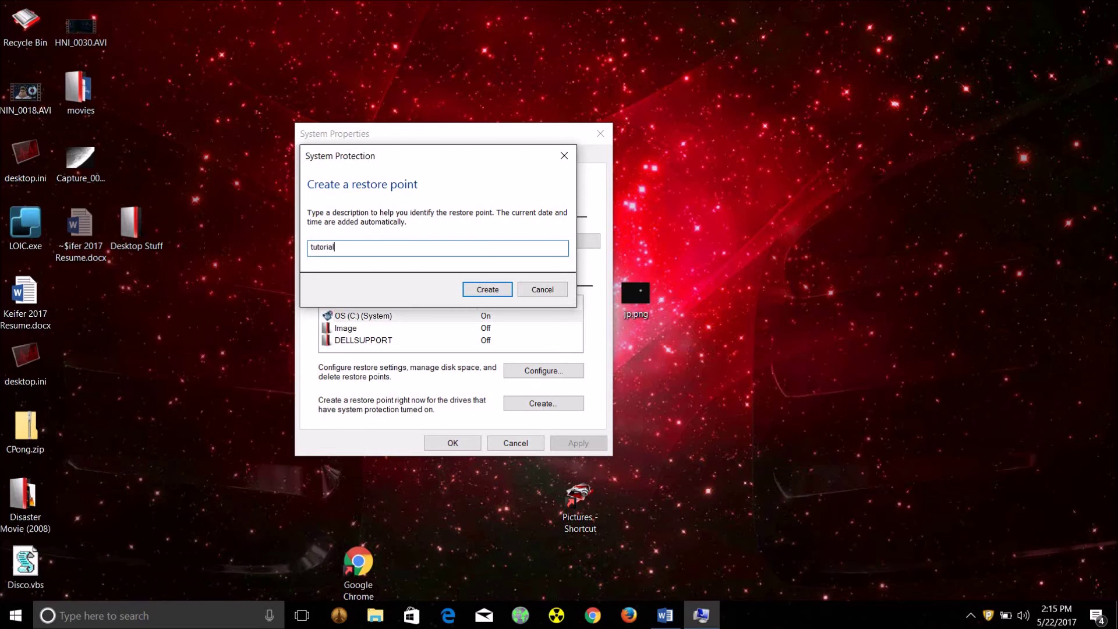
pyautogui.click(488, 289)
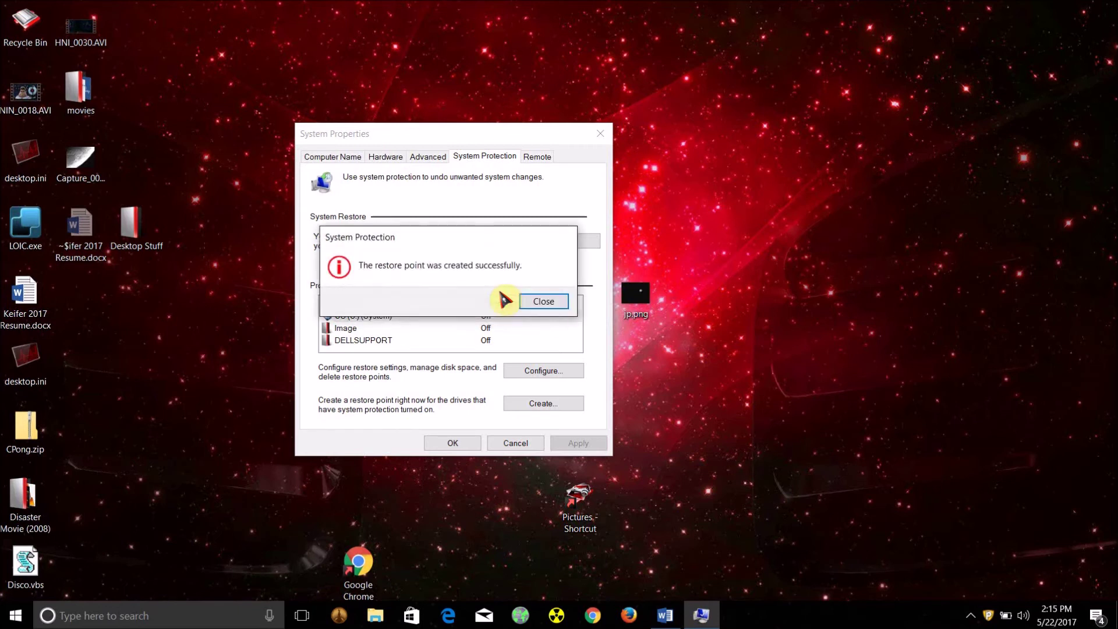
pyautogui.click(537, 301)
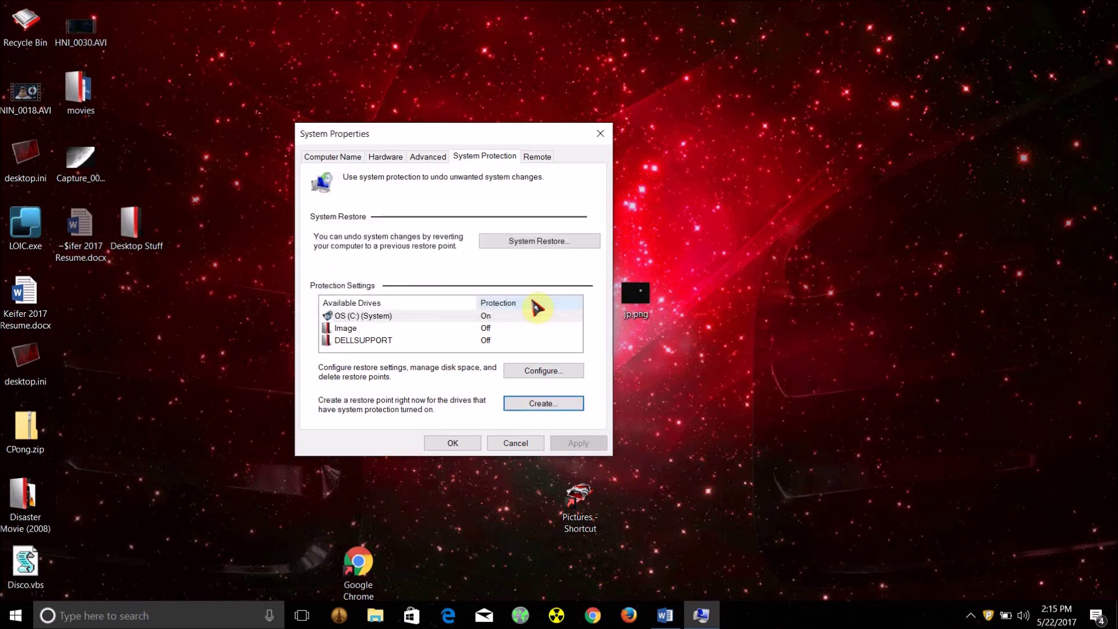
# Step: Set drive C's maximum protection disk usage to 1% and close its settings
pyautogui.click(541, 371)
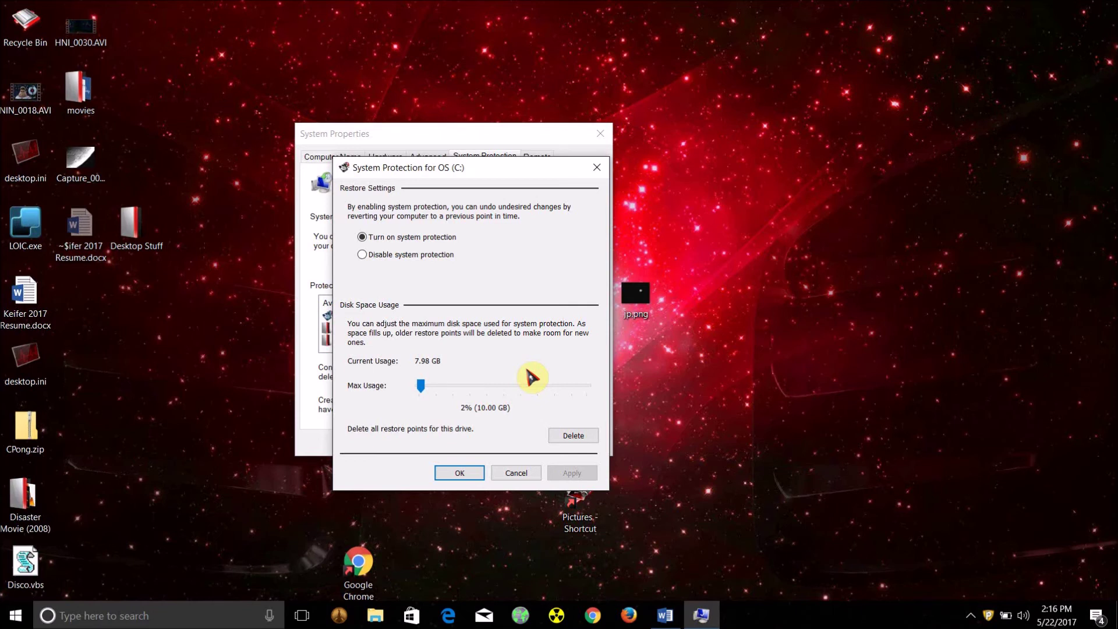
pyautogui.moveTo(421, 385); pyautogui.dragTo(418, 386)
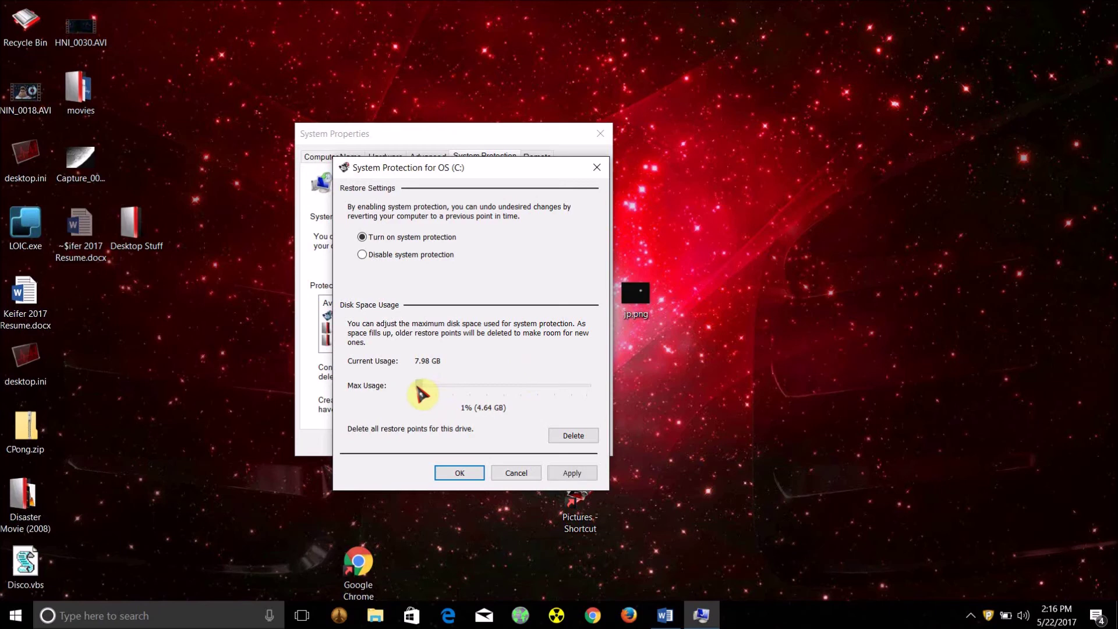
pyautogui.moveTo(422, 387)
pyautogui.mouseDown()
pyautogui.moveTo(588, 387)
pyautogui.moveTo(418, 388)
pyautogui.mouseUp()
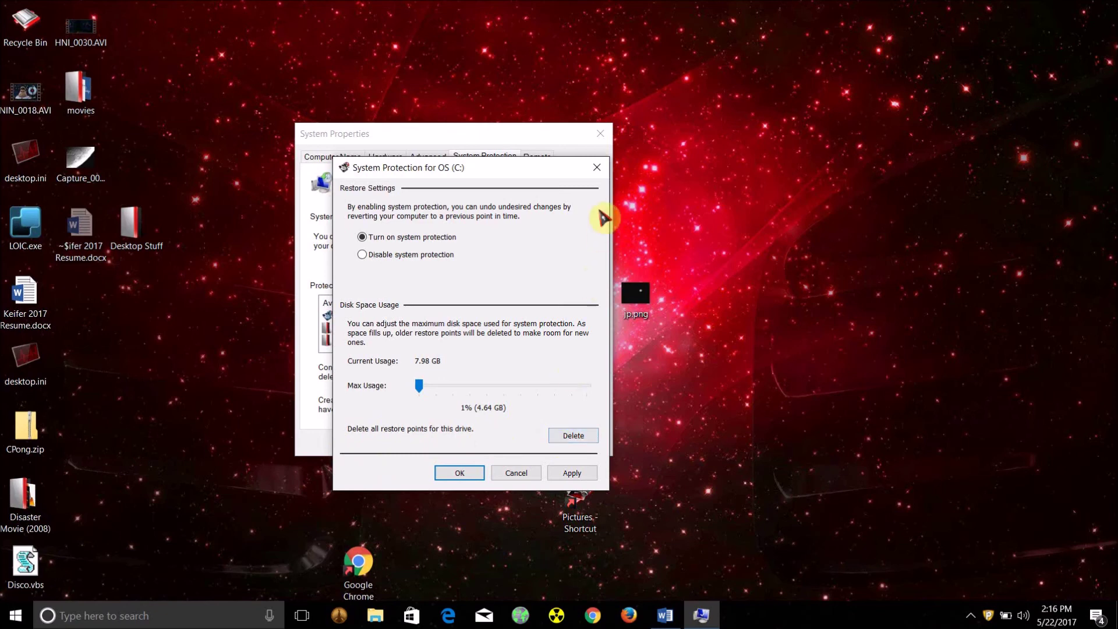
pyautogui.click(598, 168)
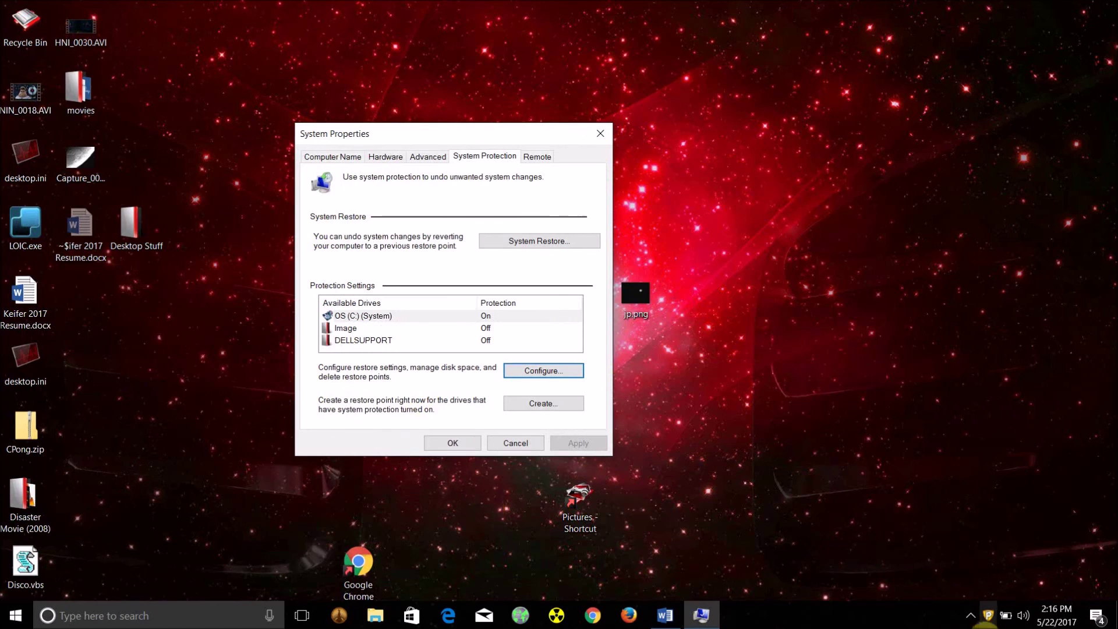
pyautogui.click(970, 616)
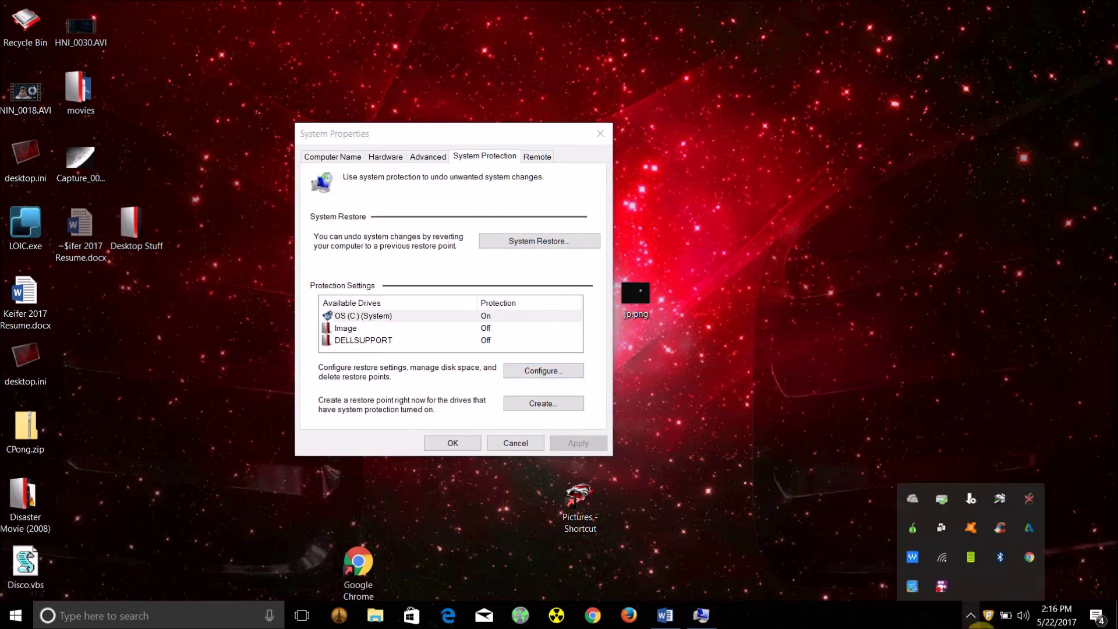
# Step: Bring up the FlashBack Express 5 tray menu with its pause and stop options
pyautogui.rightClick(945, 592)
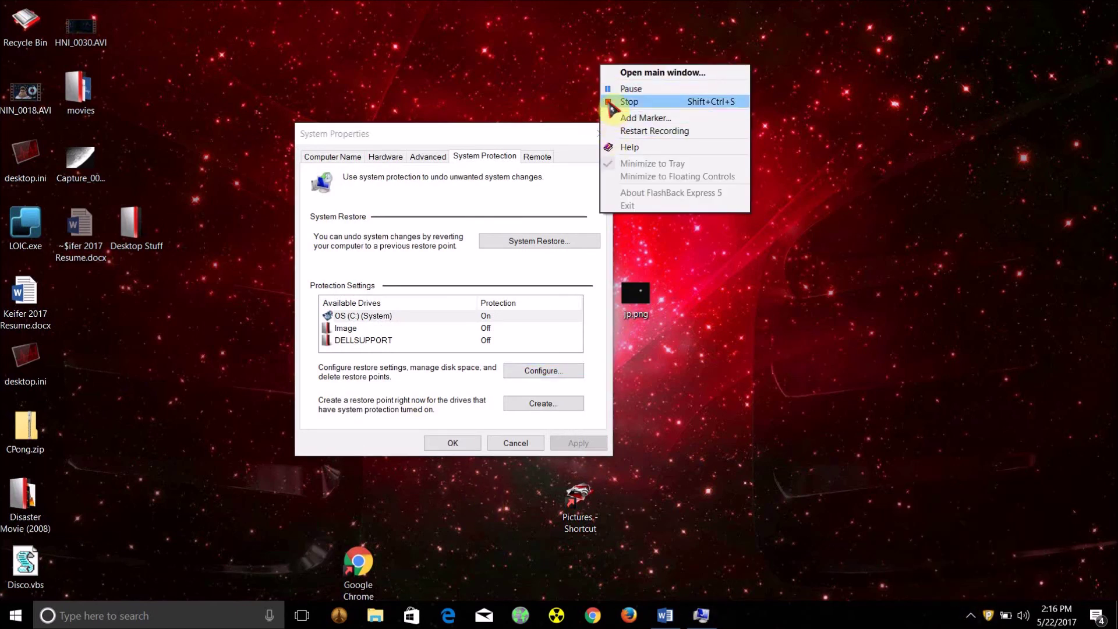